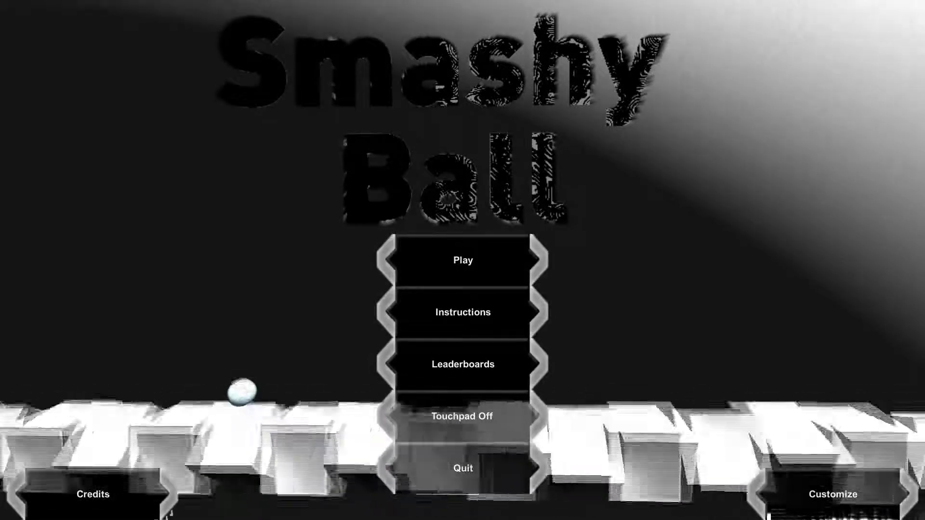
Cycle back and forth through the ball skins, stop on HeadBall, and return to the main menu.
key(Up)
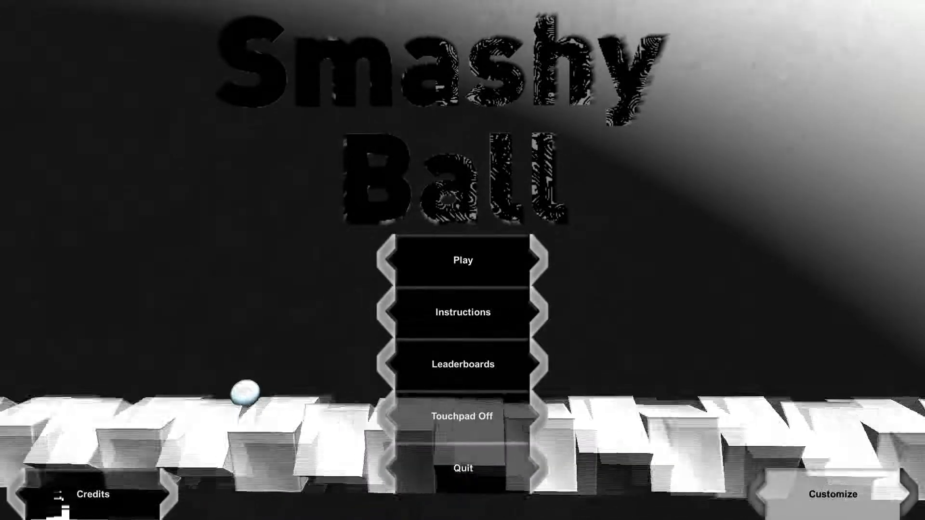
key(Return)
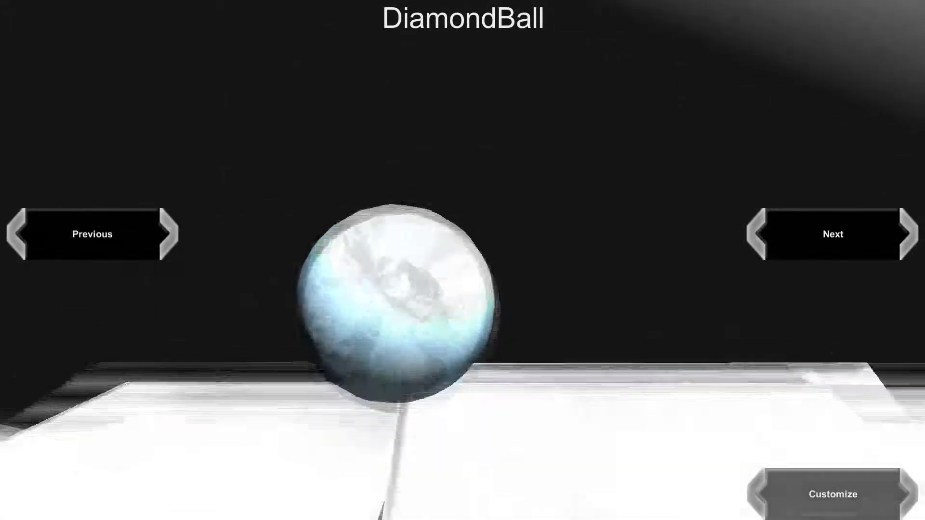
key(Left)
key(Left)
key(Left)
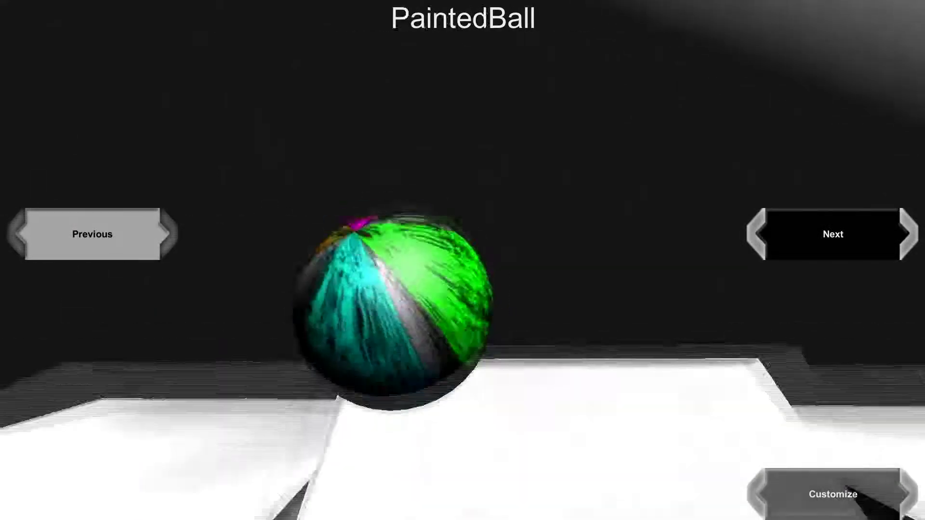
key(Left)
key(Left)
key(Left)
key(Left)
key(Right)
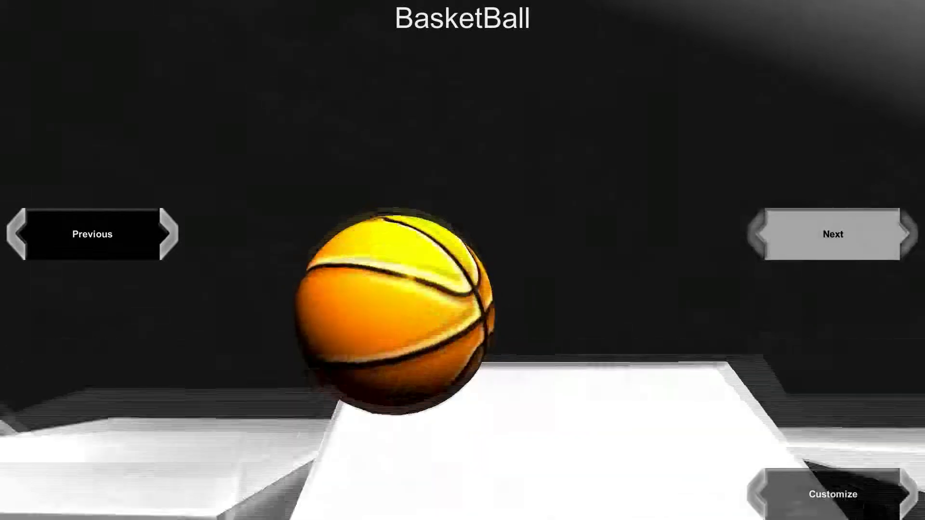
key(Right)
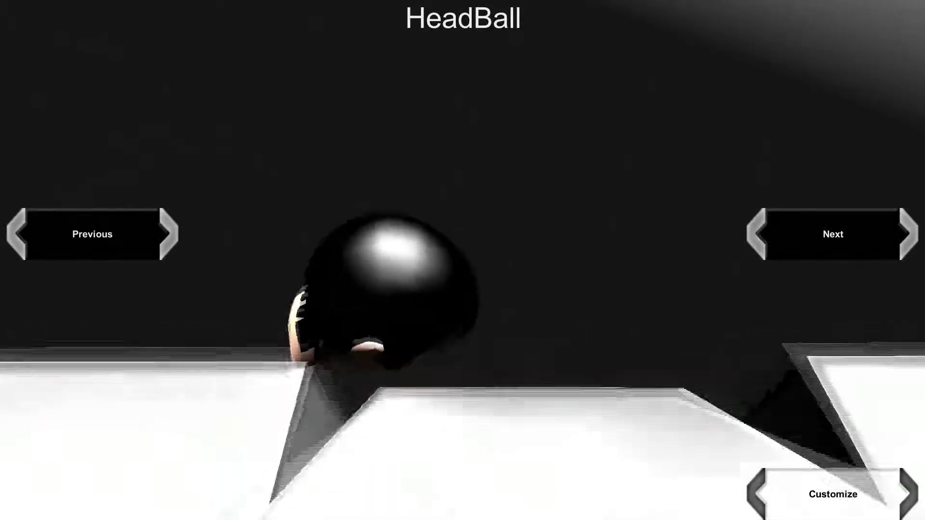
key(Escape)
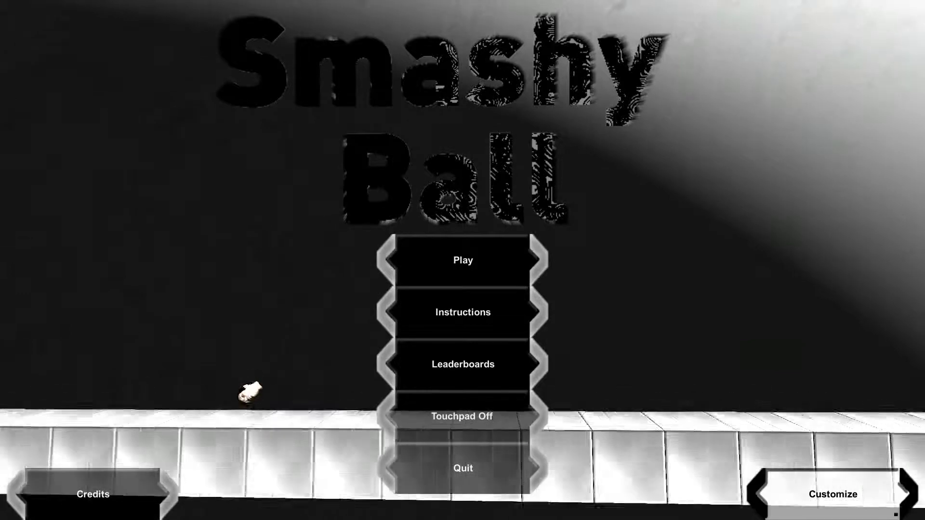
Choose Customize from the main menu to reach the skin screen showing HeadBall.
key(Return)
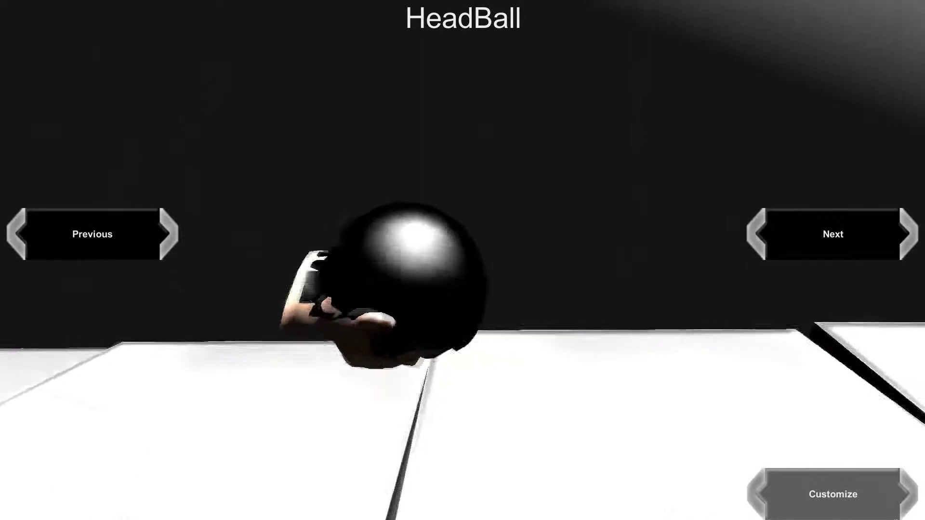
Step back three skins to DiamondBall and start a new game with it.
click(93, 234)
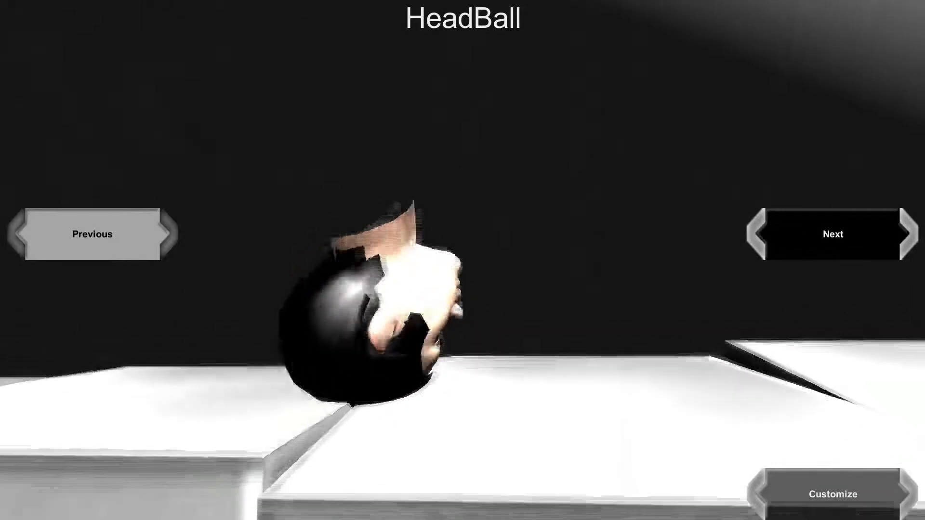
click(93, 235)
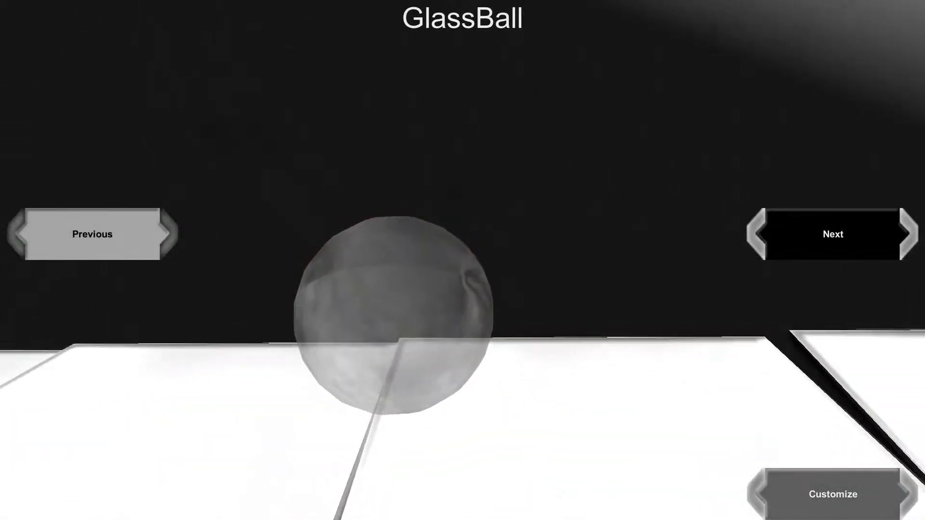
click(93, 235)
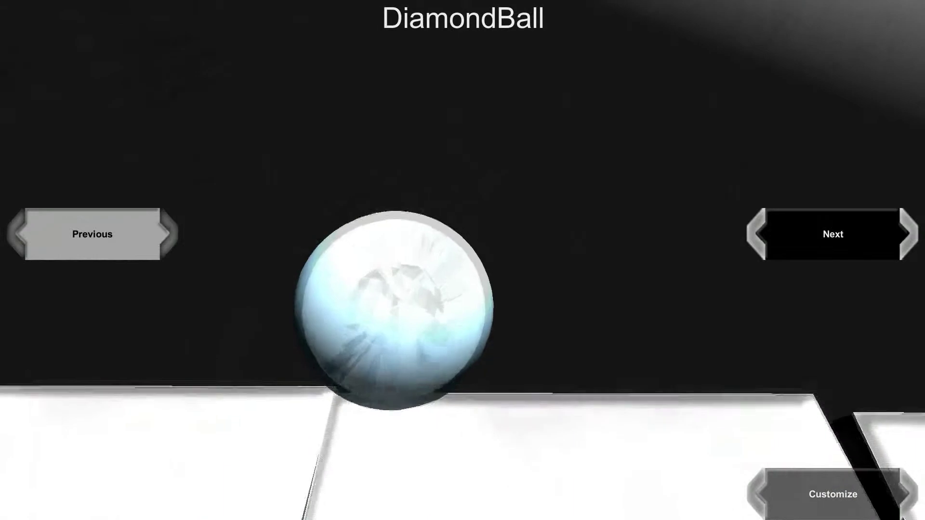
click(833, 495)
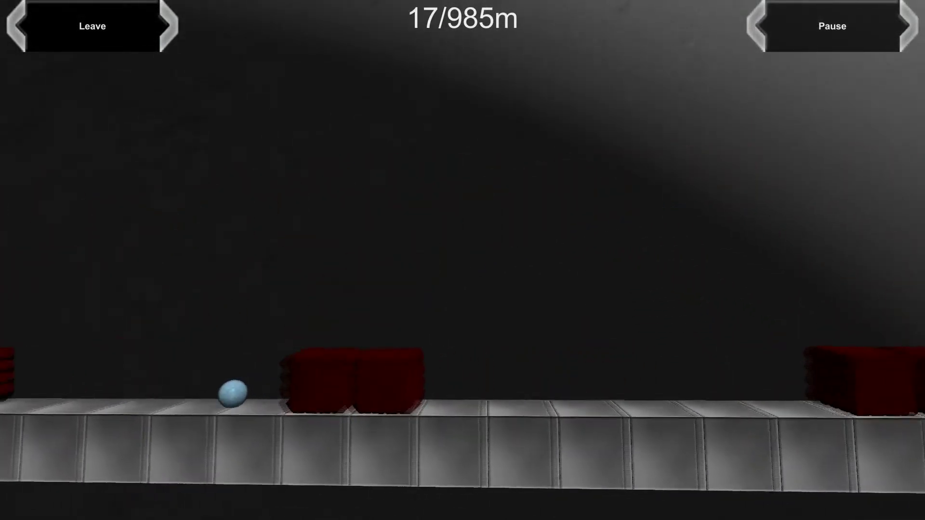
Steer the ball left along the golden track toward 34/985 m.
key(Left)
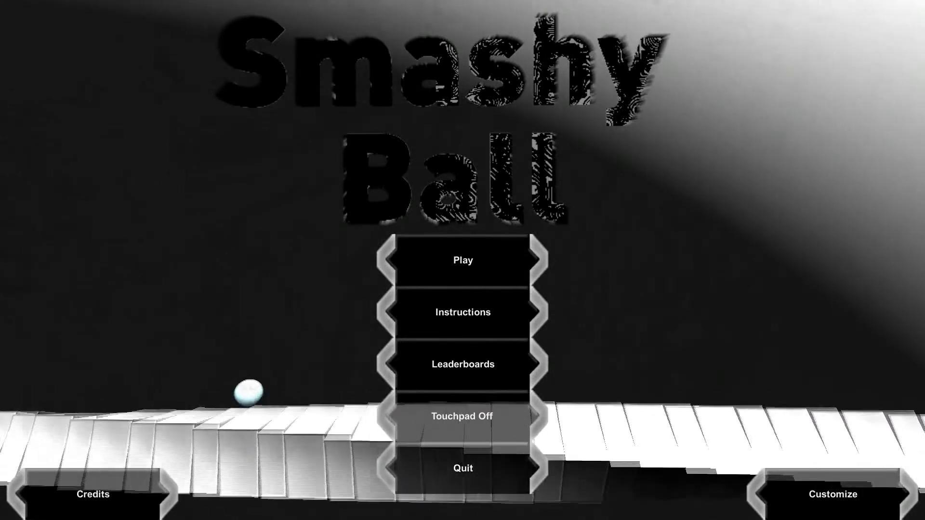
key(Down)
key(Up)
key(Down)
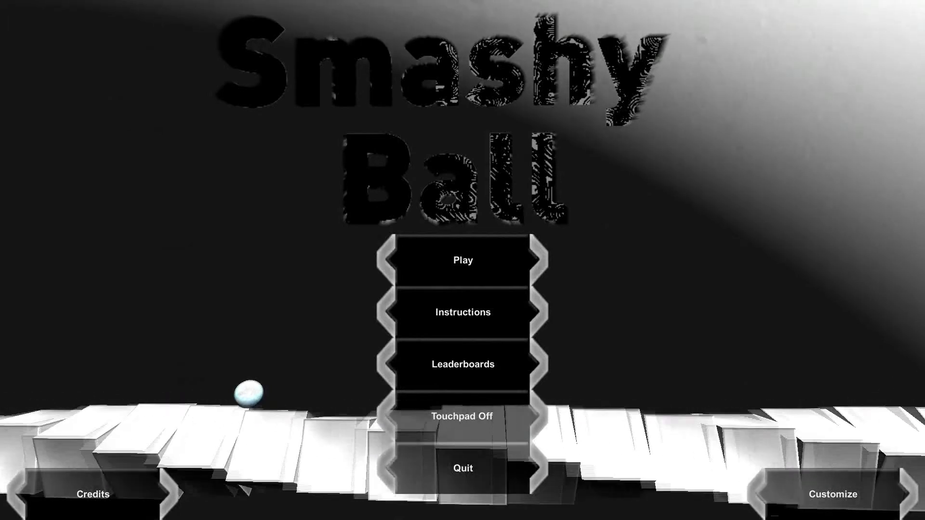
key(Up)
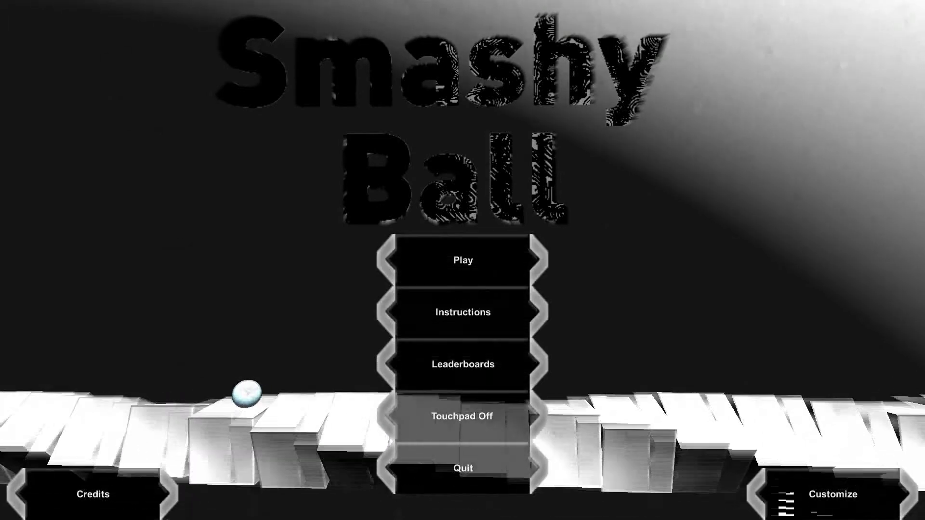
key(Up)
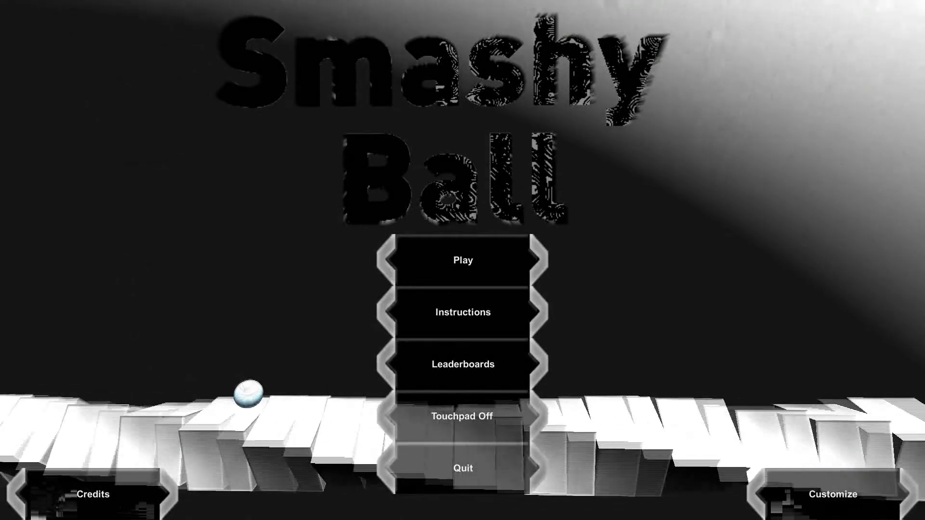
key(Down)
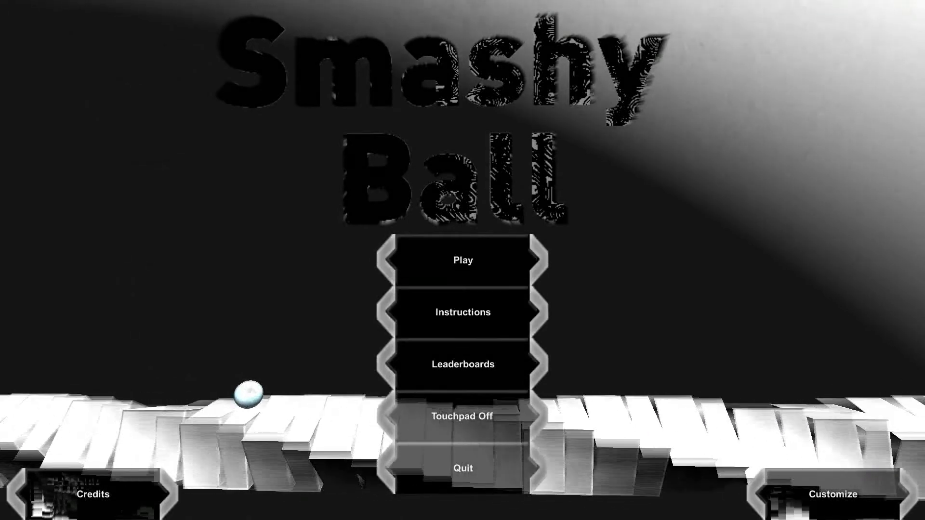